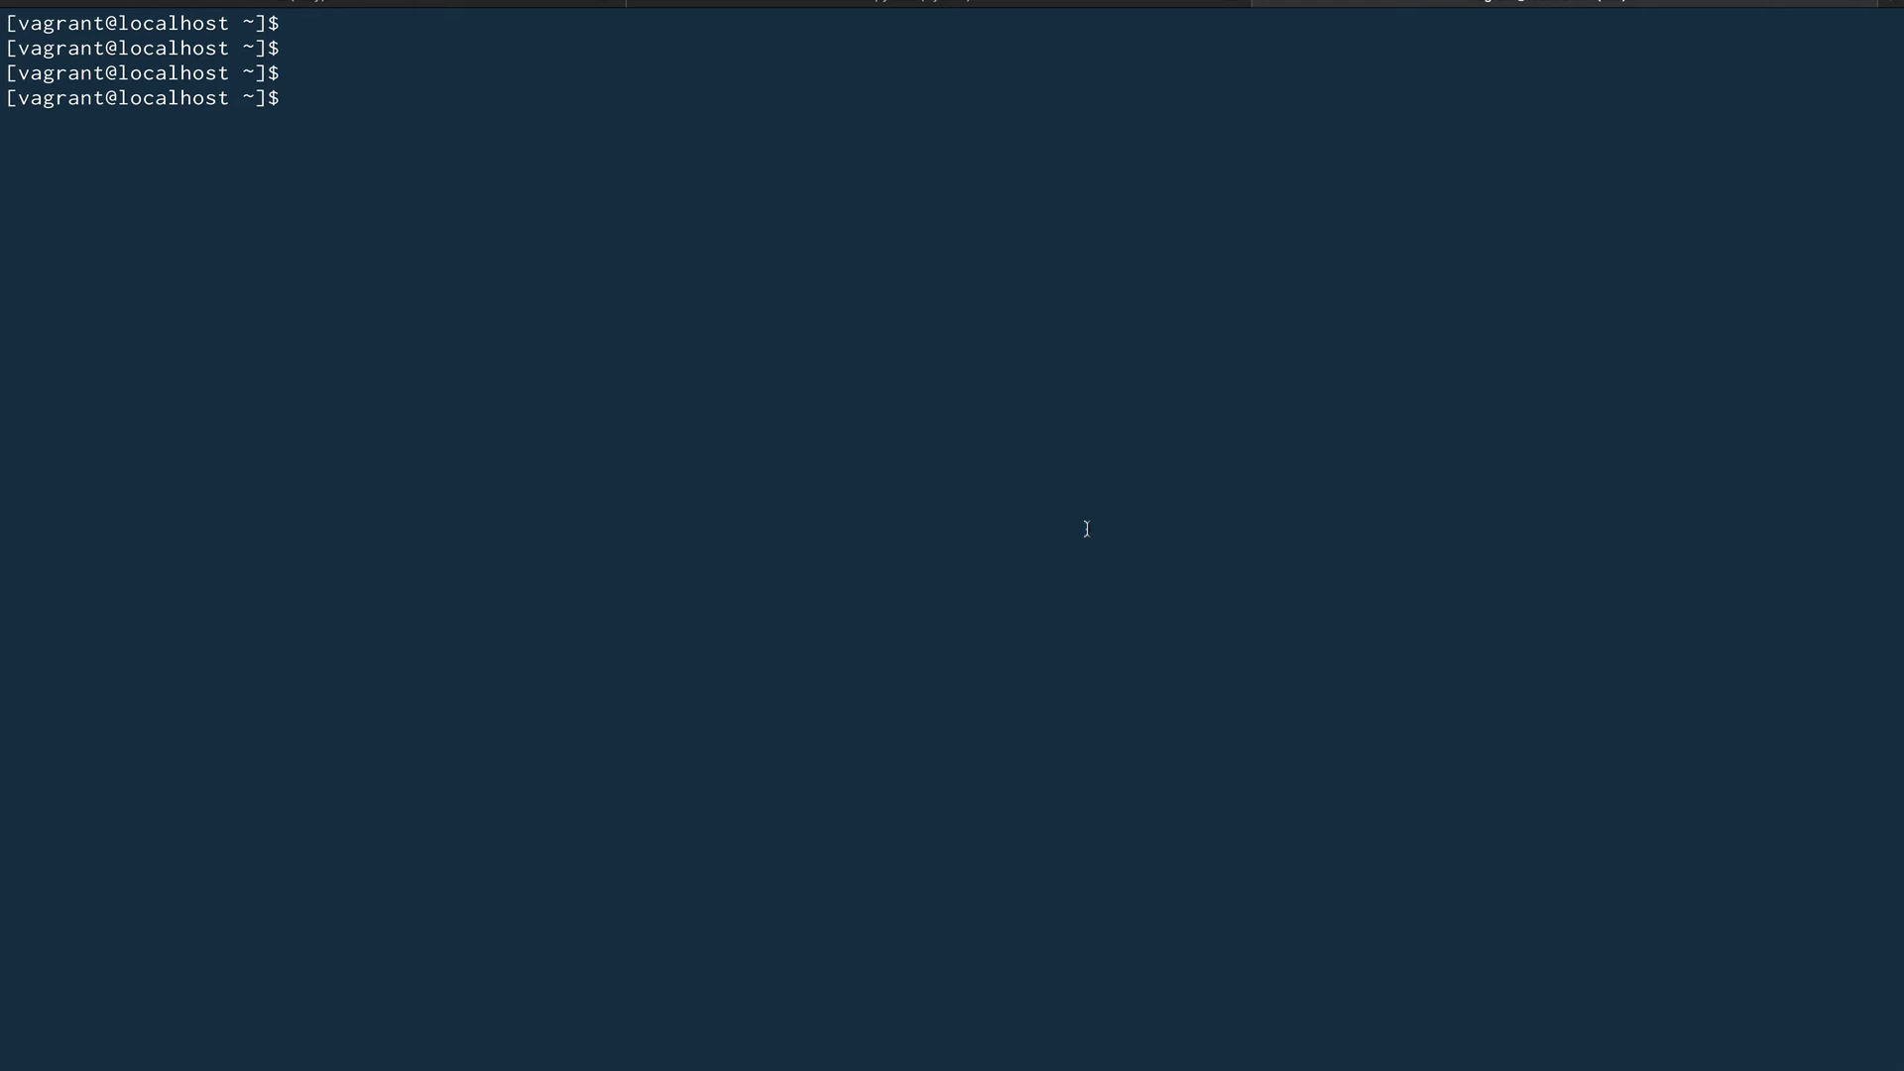
{"action": "type", "text": "id"}
Run id to show vagrant's uid=1000 and gid=1000, highlighting the uid value
{"action": "key", "text": "Return"}
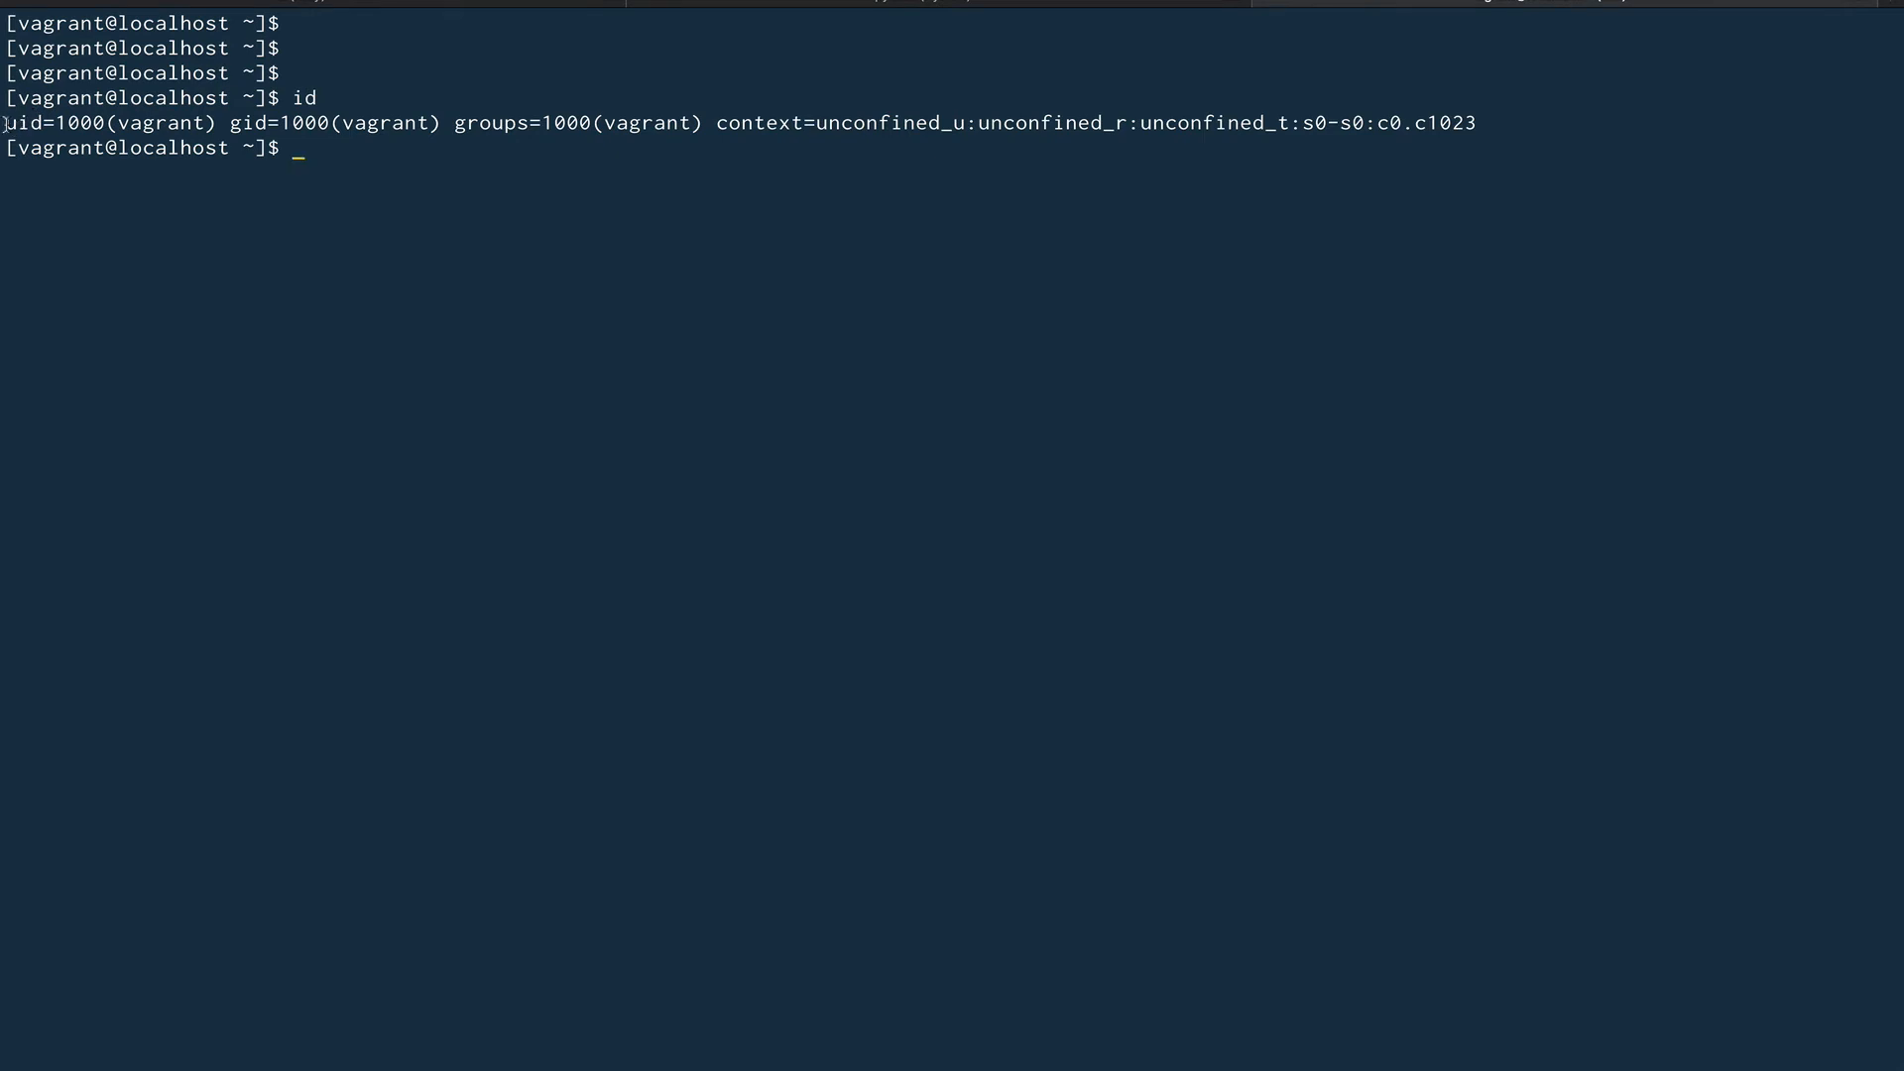
{"action": "left_click_drag", "start_coordinate": [22, 120], "coordinate": [953, 774]}
{"action": "left_click", "coordinate": [170, 127]}
{"action": "left_click_drag", "start_coordinate": [5, 124], "coordinate": [95, 123]}
{"action": "left_click", "coordinate": [383, 227]}
{"action": "type", "text": "id -rg"}
Run id -rg (real group 1000) and sudo id, highlighting uid=0(root)
{"action": "key", "text": "Return"}
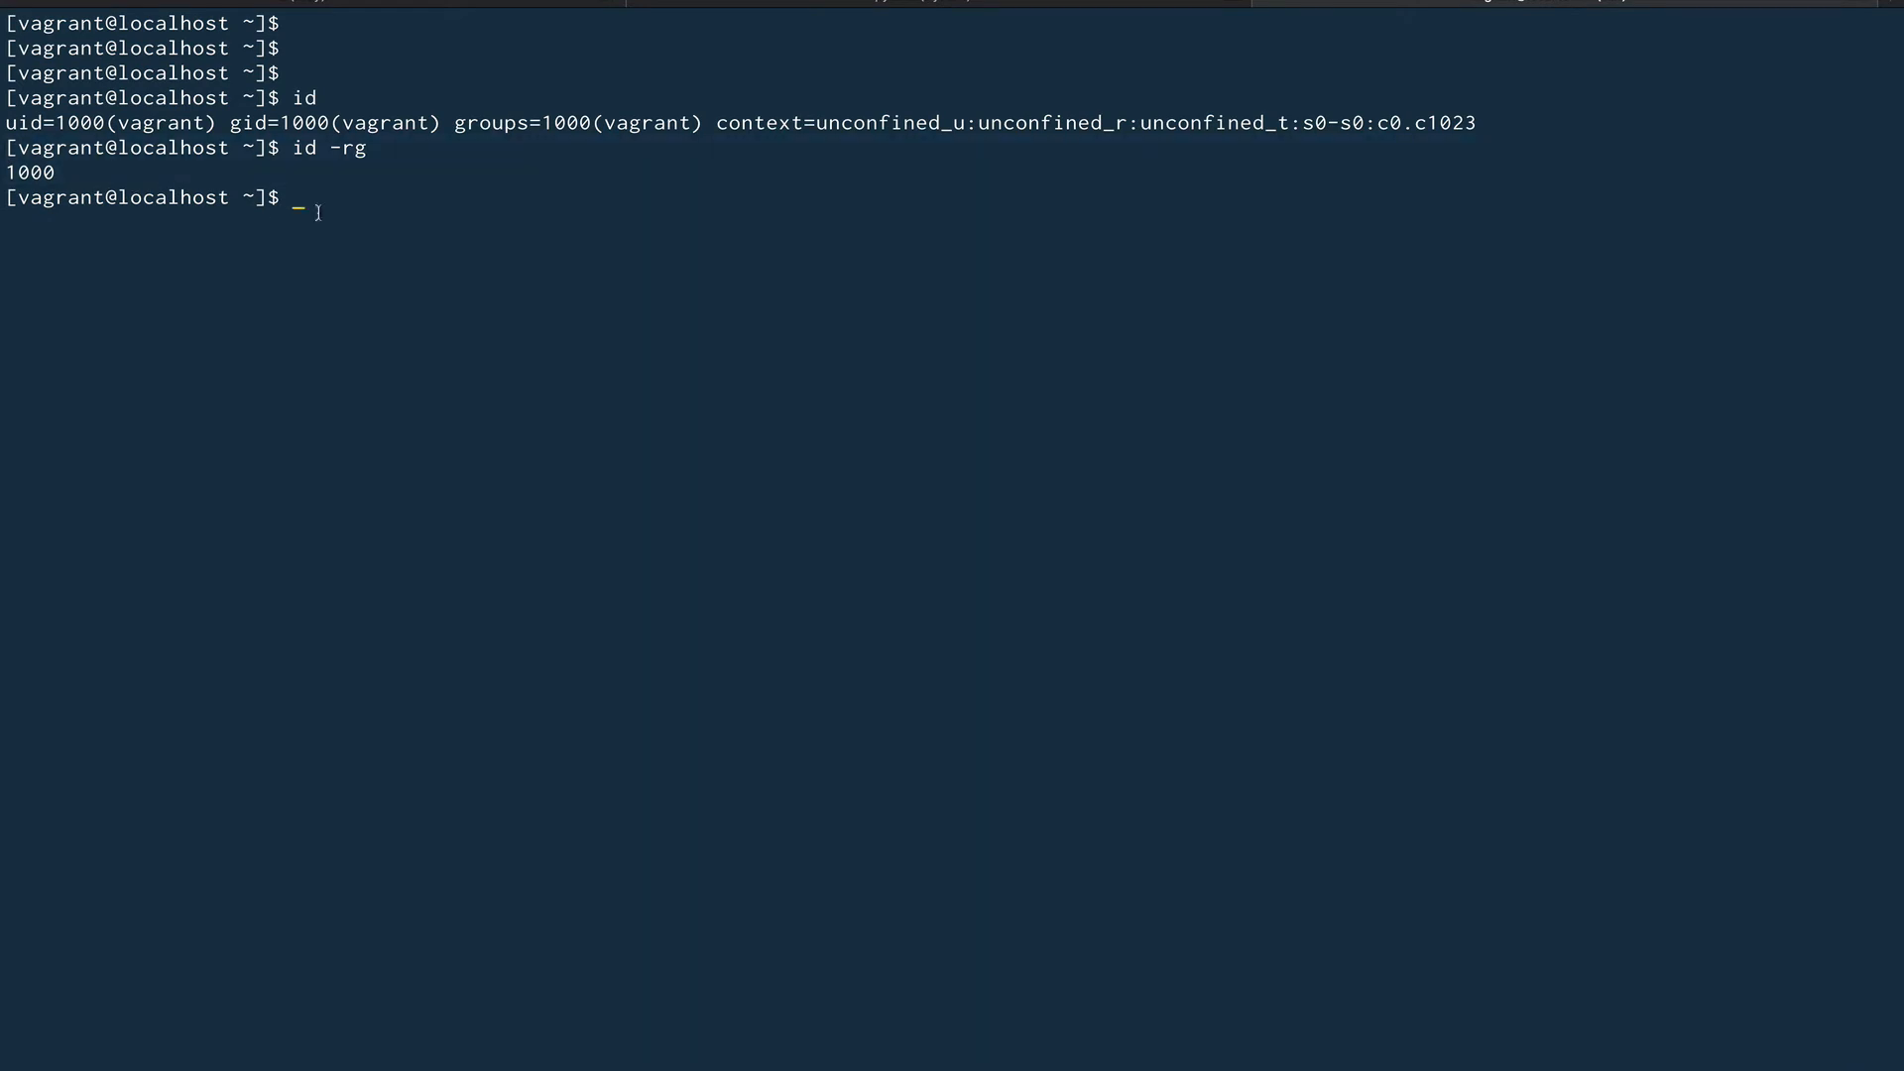
{"action": "type", "text": "sudo id"}
{"action": "key", "text": "Return"}
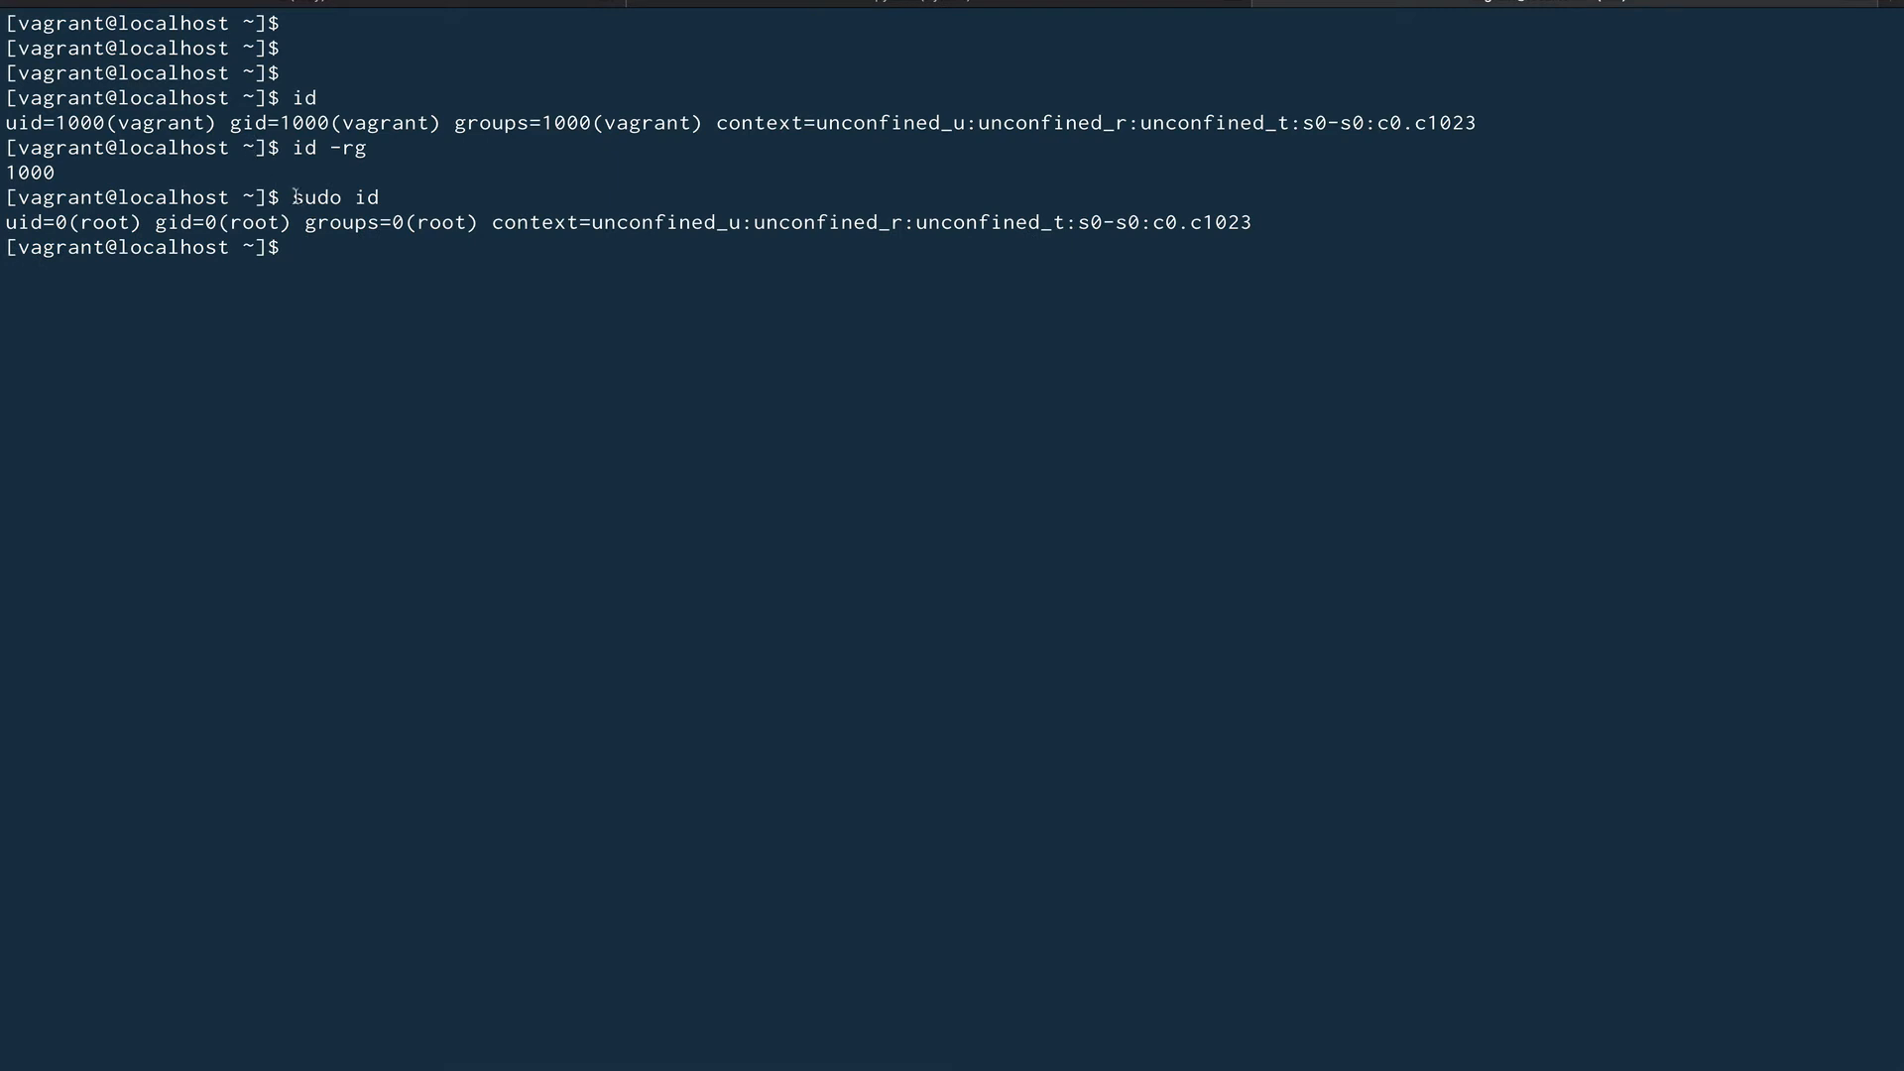
{"action": "left_click_drag", "start_coordinate": [290, 196], "coordinate": [384, 198]}
{"action": "left_click", "coordinate": [343, 218]}
{"action": "left_click_drag", "start_coordinate": [9, 219], "coordinate": [148, 225]}
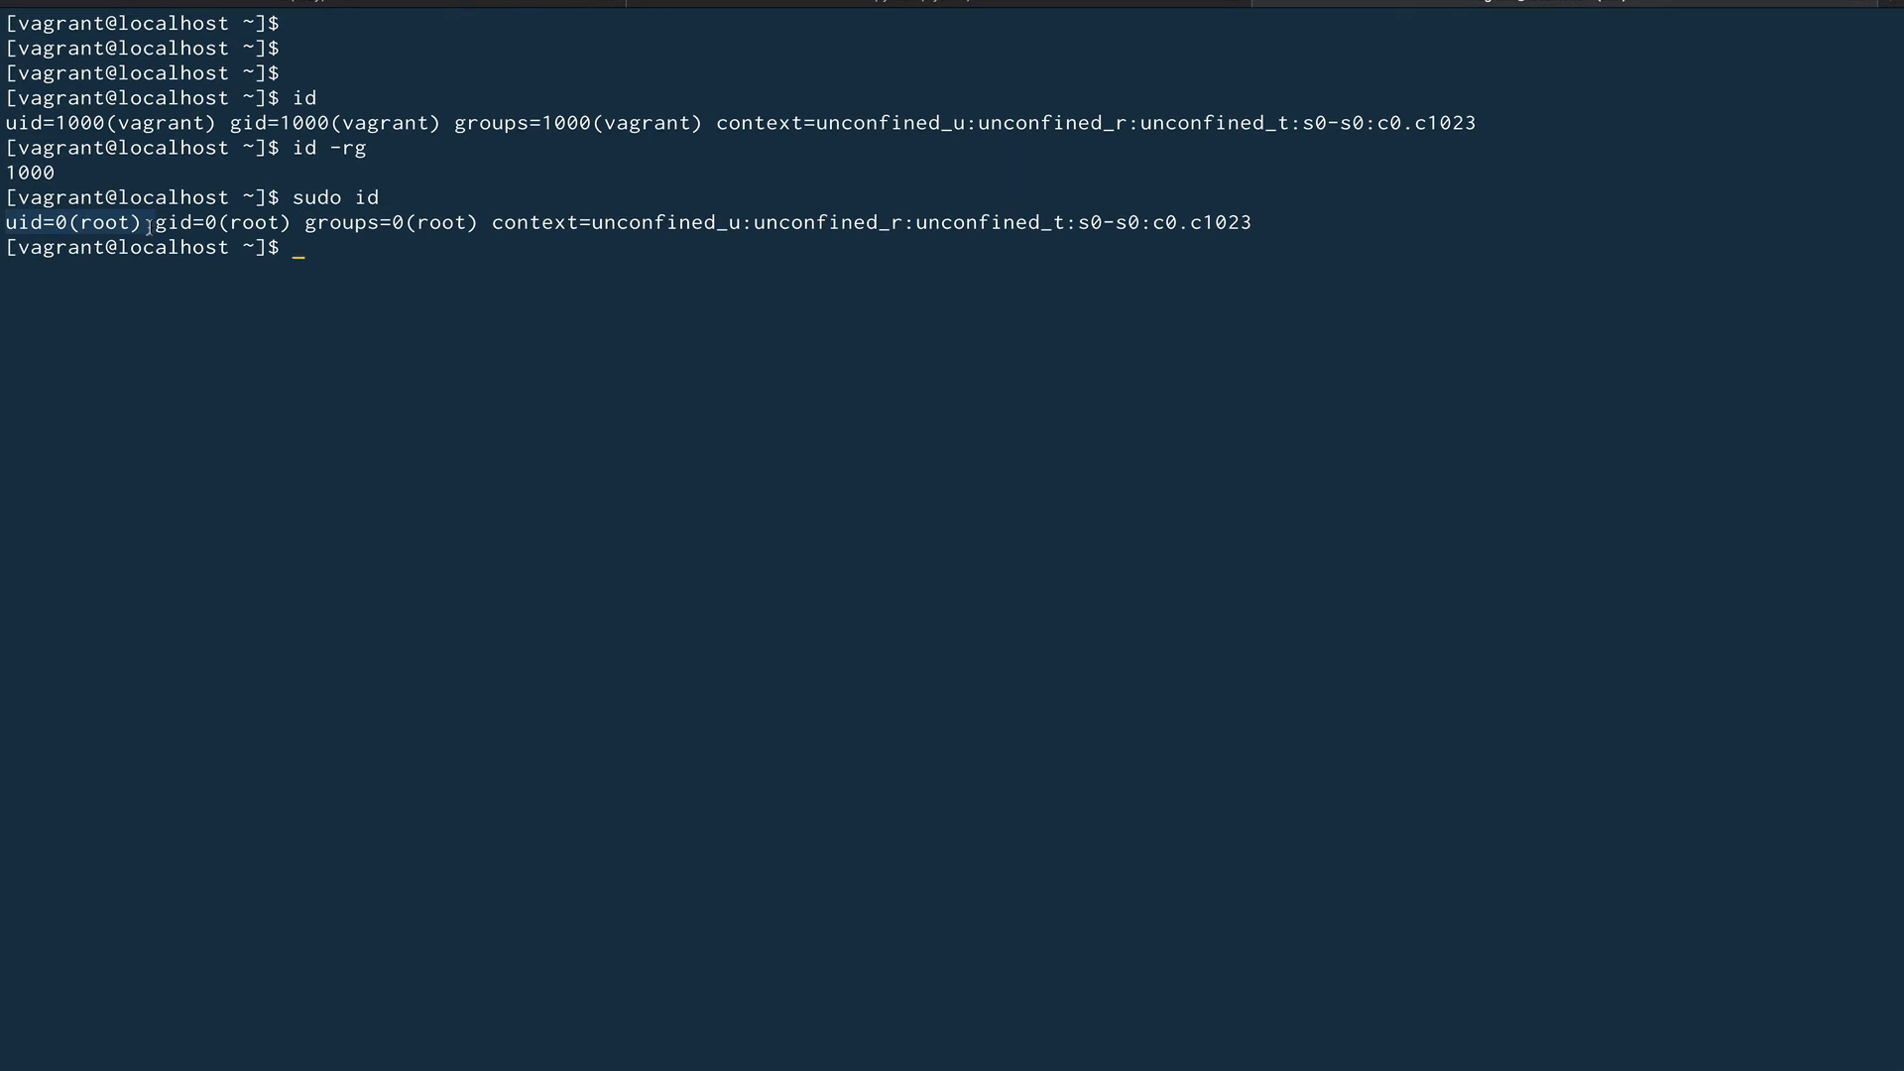
{"action": "type", "text": "ca"}
List /etc/passwd with ls -lrt, highlighting its -rw-r--r-- permissions
{"action": "key", "text": "BackSpace"}
{"action": "key", "text": "BackSpace"}
{"action": "type", "text": "ls -lrt "}
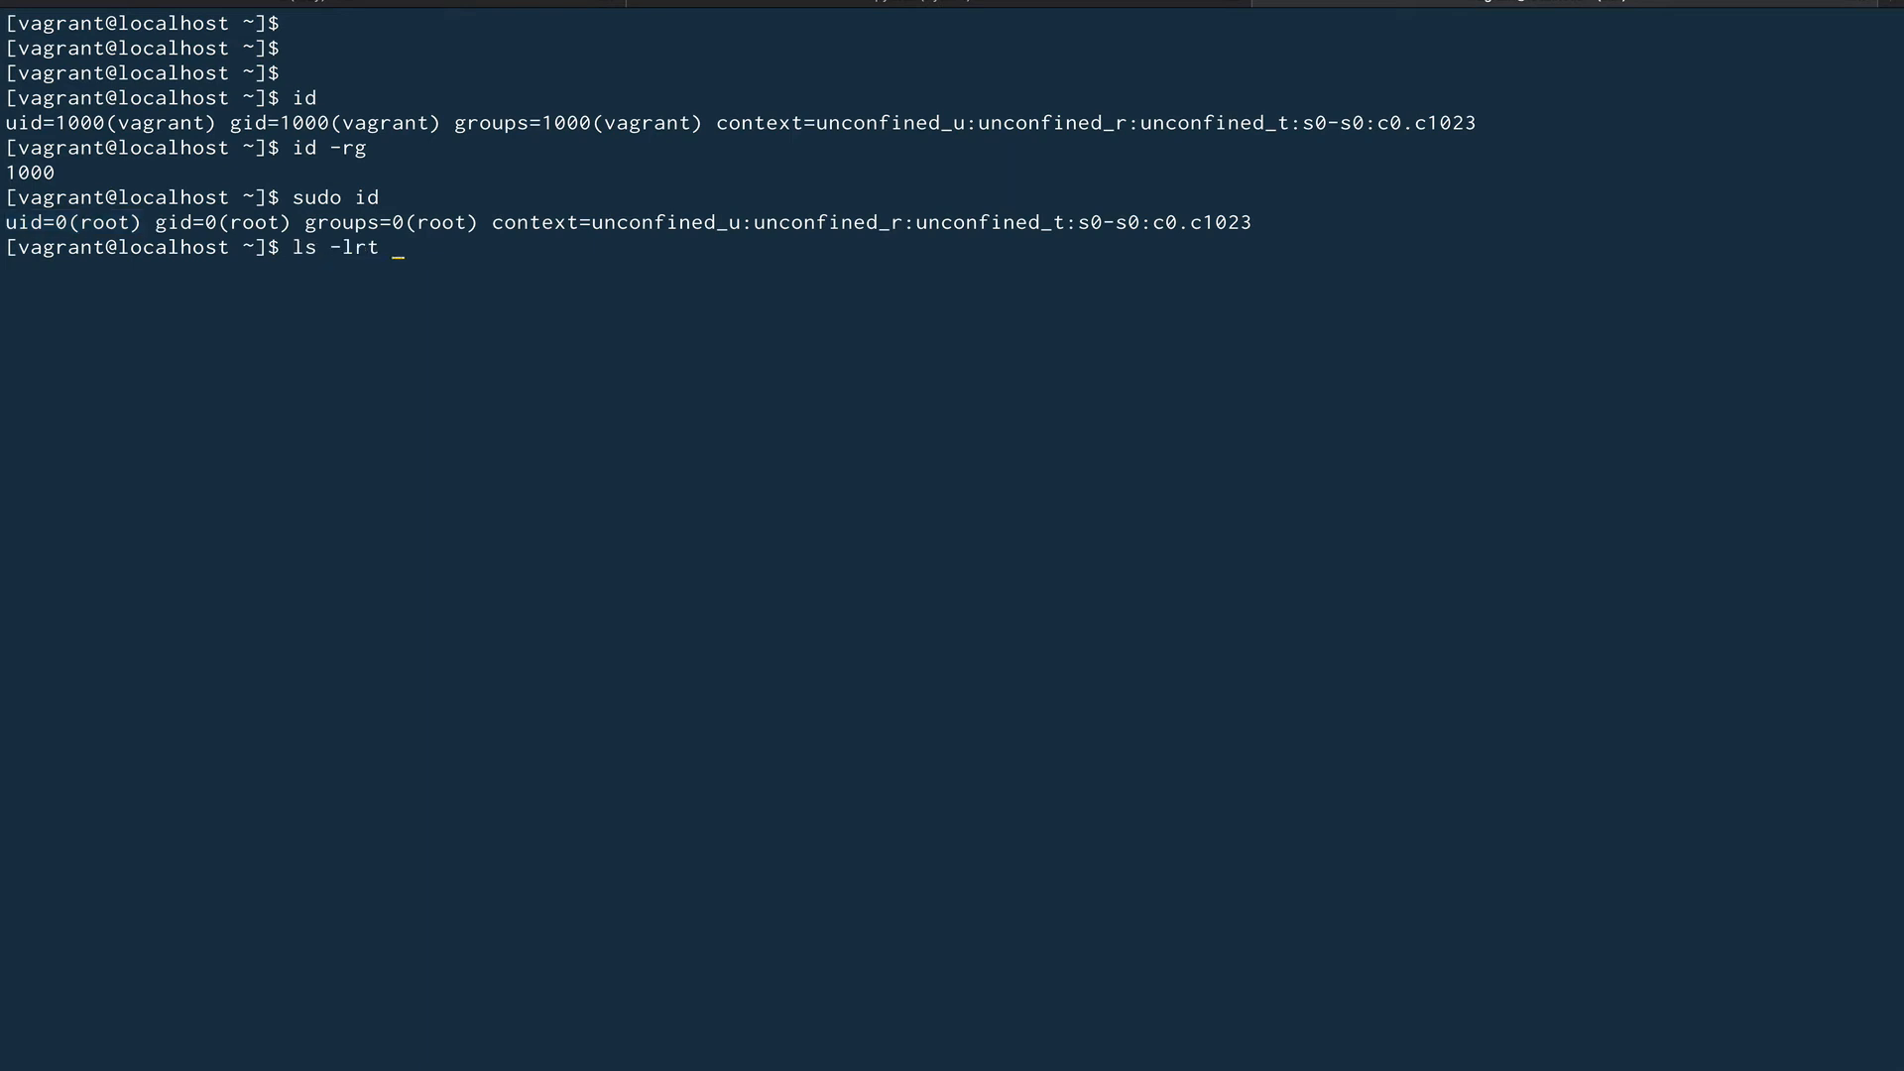
{"action": "type", "text": "/etc/passwd"}
{"action": "key", "text": "Return"}
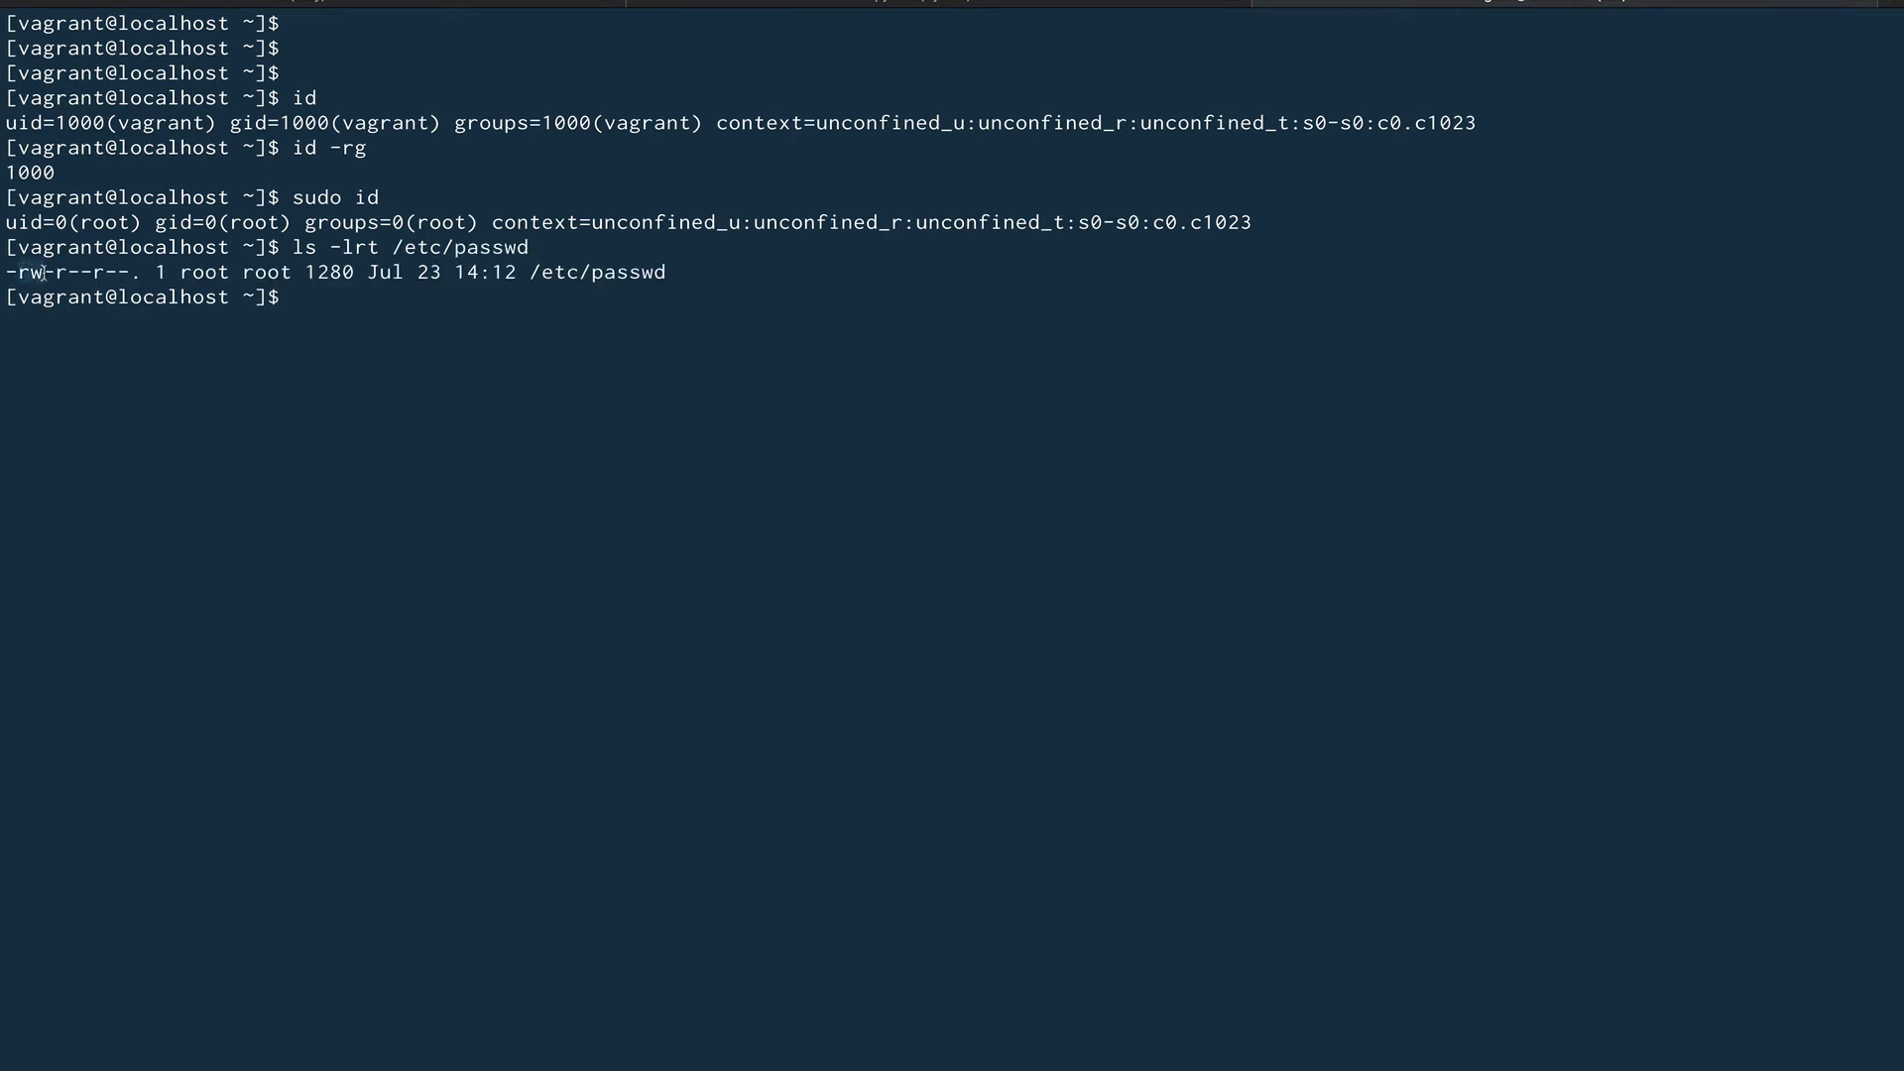
{"action": "left_click_drag", "start_coordinate": [6, 272], "coordinate": [140, 272]}
{"action": "left_click", "coordinate": [323, 328]}
{"action": "type", "text": "ls -lrt "}
{"action": "type", "text": "/usr/"}
{"action": "type", "text": "bin/pas"}
List /usr/bin/passwd via Tab completion, highlighting its setuid -rwsr-xr-x line
{"action": "key", "text": "Tab"}
{"action": "key", "text": "Tab"}
{"action": "key", "text": "Tab"}
{"action": "type", "text": "w"}
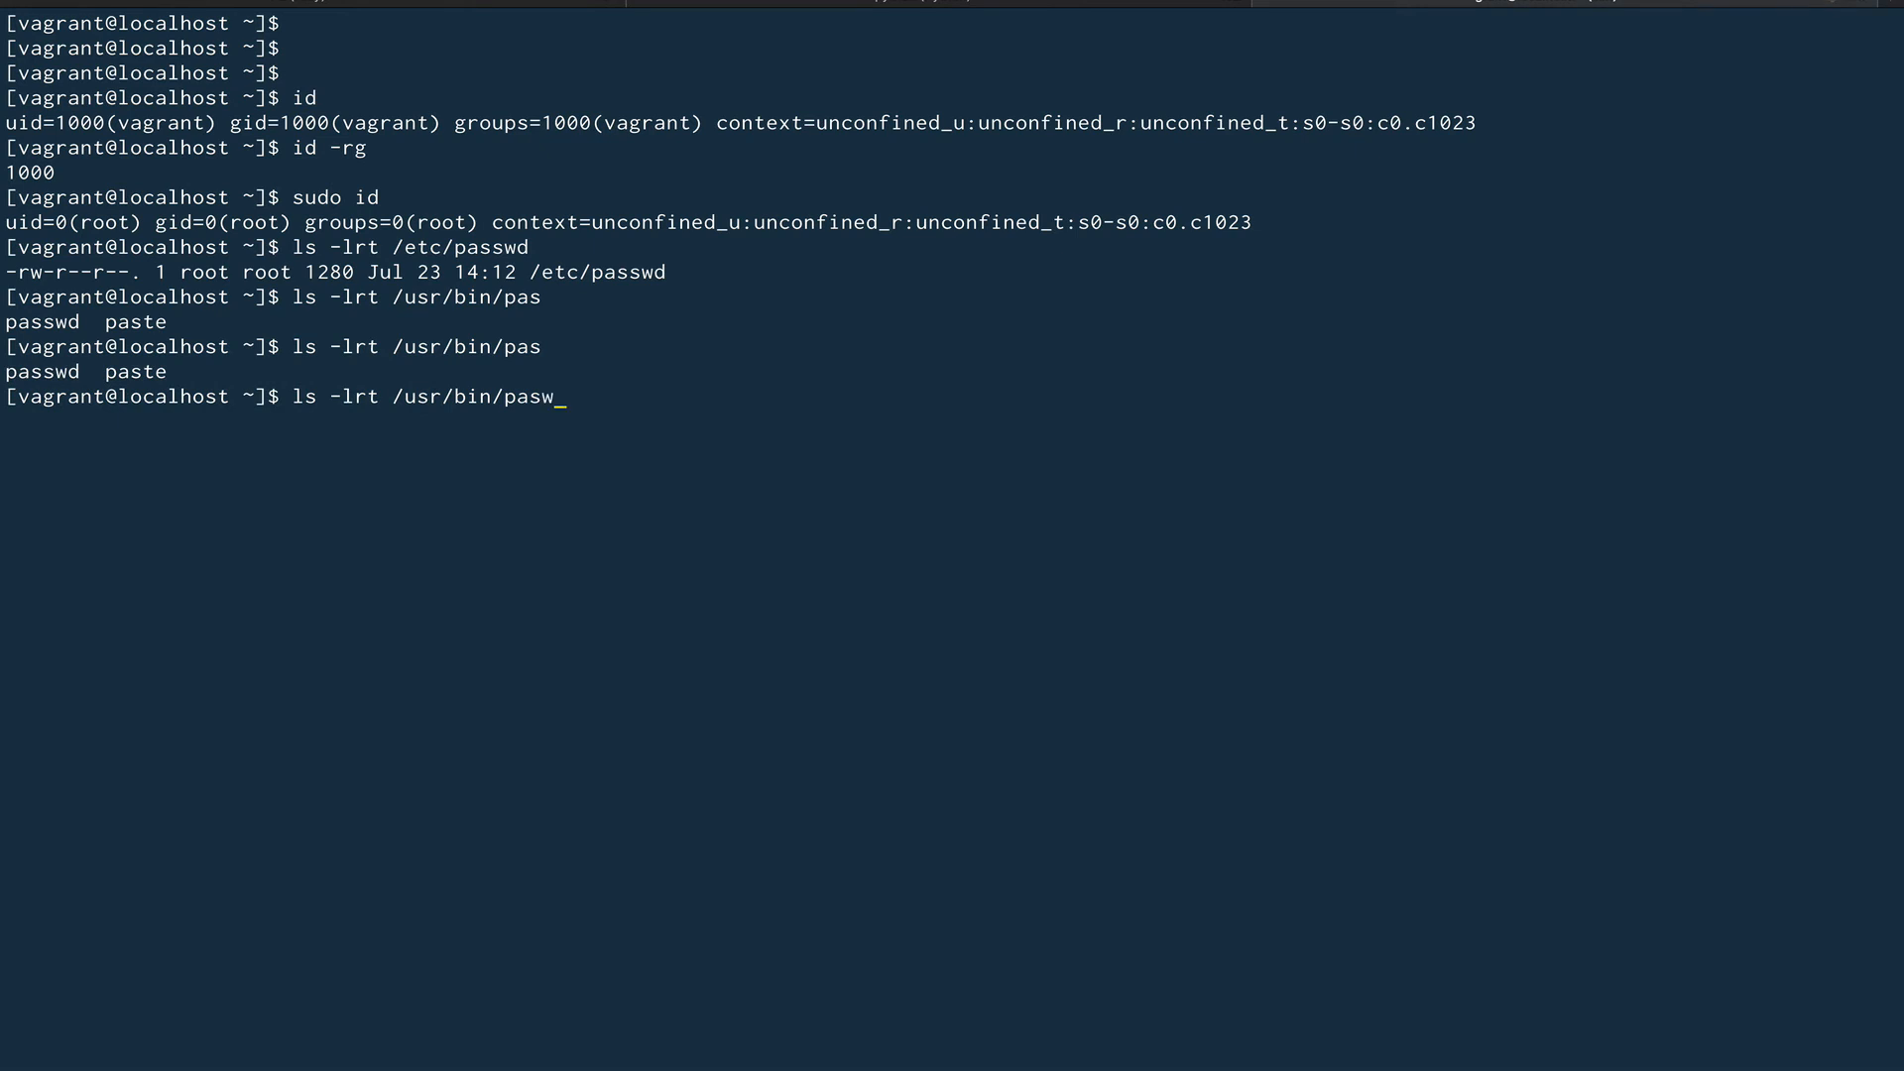
{"action": "key", "text": "BackSpace"}
{"action": "type", "text": "s"}
{"action": "key", "text": "Tab"}
{"action": "key", "text": "Return"}
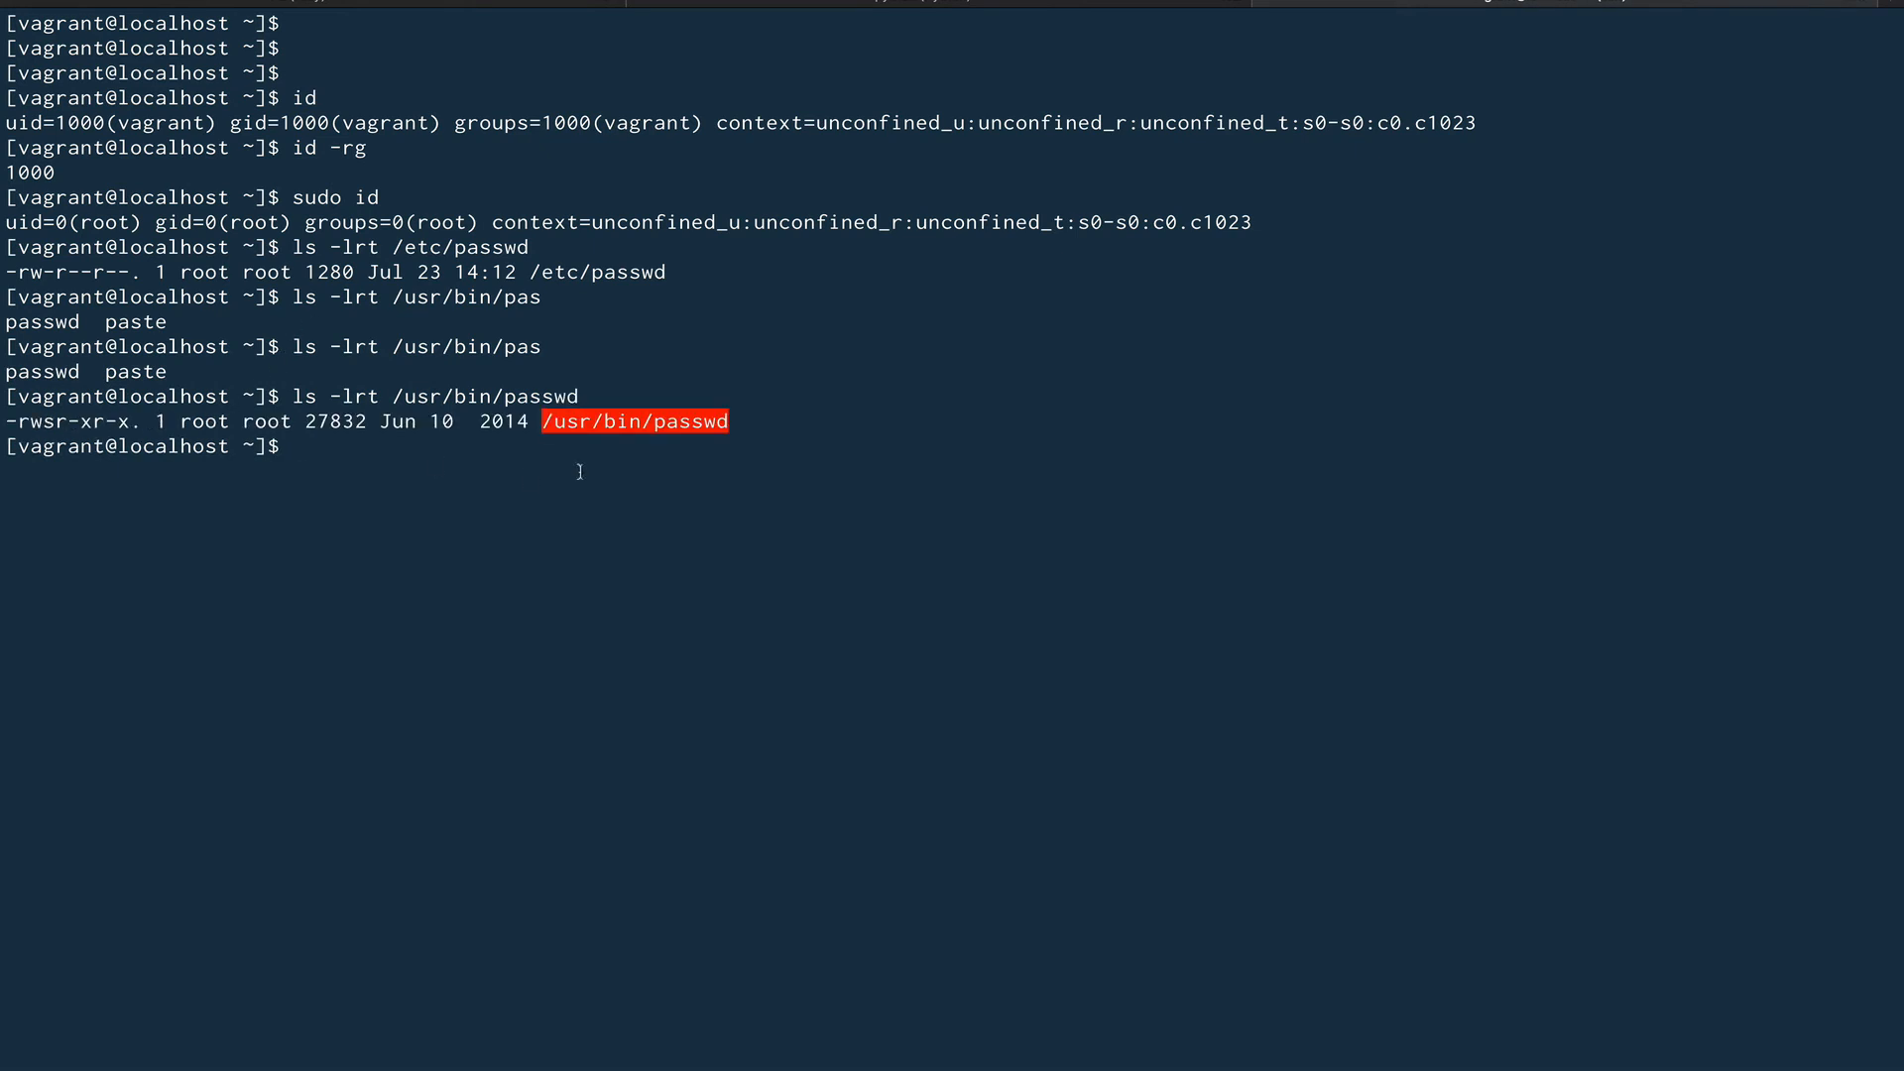
{"action": "triple_click", "coordinate": [756, 421]}
{"action": "left_click", "coordinate": [454, 459]}
{"action": "type", "text": "man"}
{"action": "type", "text": " setuid"}
Read man setuid to its end, then man 2 setuid, and quit back to the shell
{"action": "key", "text": "Return"}
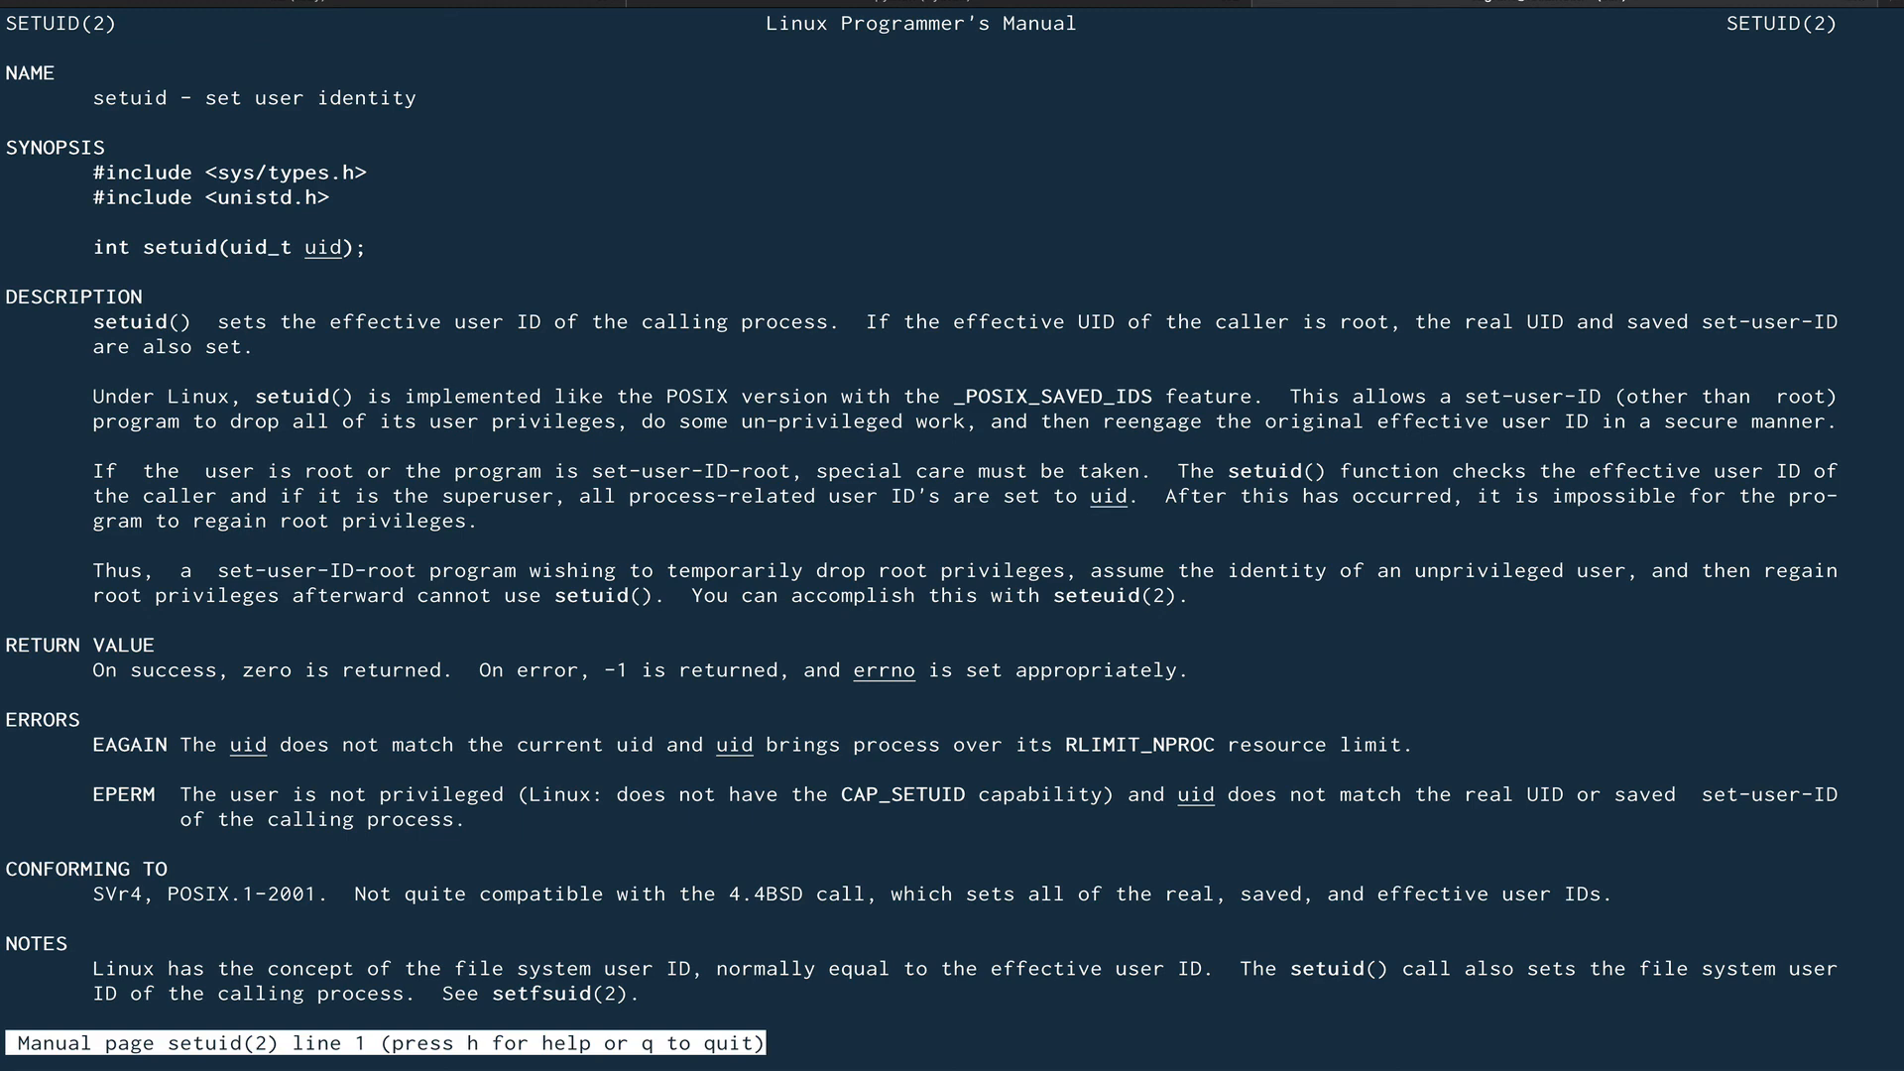
{"action": "key", "text": "space"}
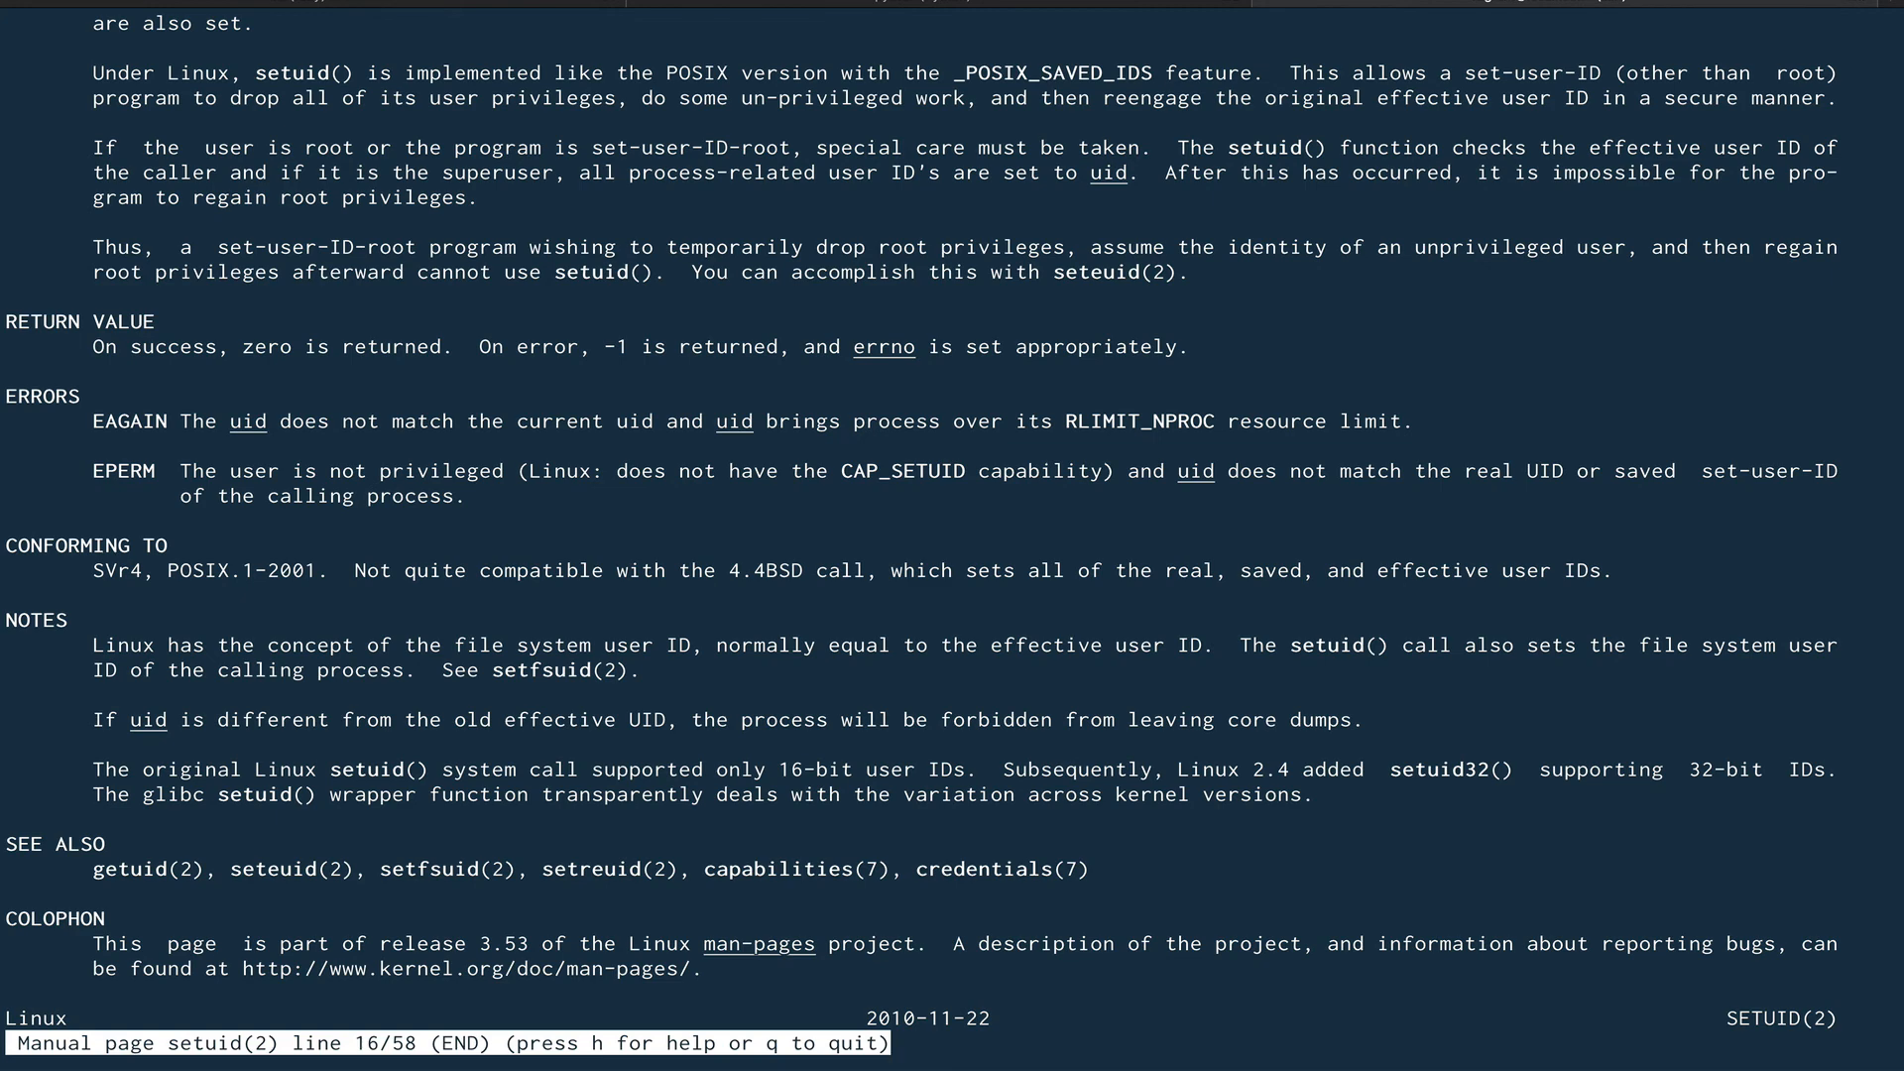
{"action": "type", "text": "q"}
{"action": "type", "text": "man 2 setuid"}
{"action": "key", "text": "Return"}
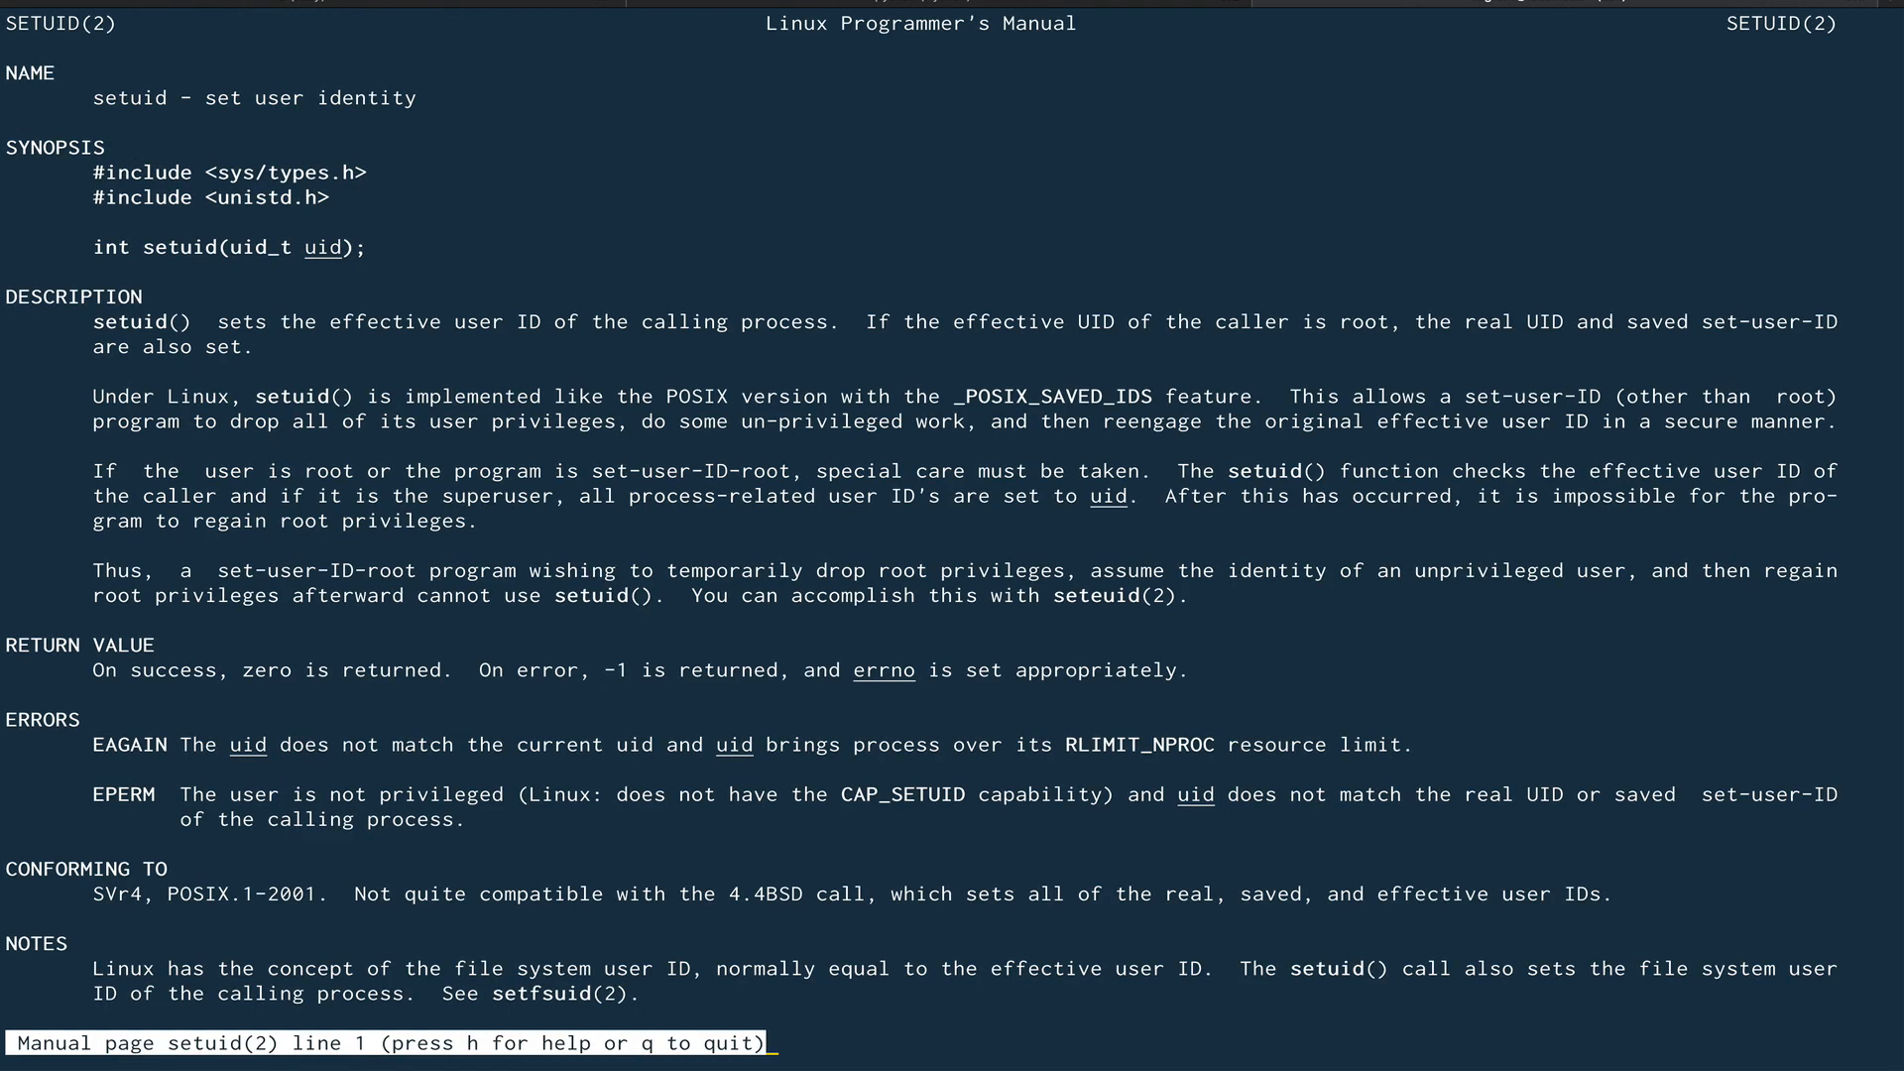
{"action": "key", "text": "Down"}
{"action": "key", "text": "Down"}
{"action": "key", "text": "Down"}
{"action": "key", "text": "Down"}
{"action": "key", "text": "Down"}
{"action": "key", "text": "Down"}
{"action": "key", "text": "Down"}
{"action": "key", "text": "Down"}
{"action": "key", "text": "Down"}
{"action": "key", "text": "Down"}
{"action": "key", "text": "Down"}
{"action": "key", "text": "Down"}
{"action": "key", "text": "Down"}
{"action": "key", "text": "Down"}
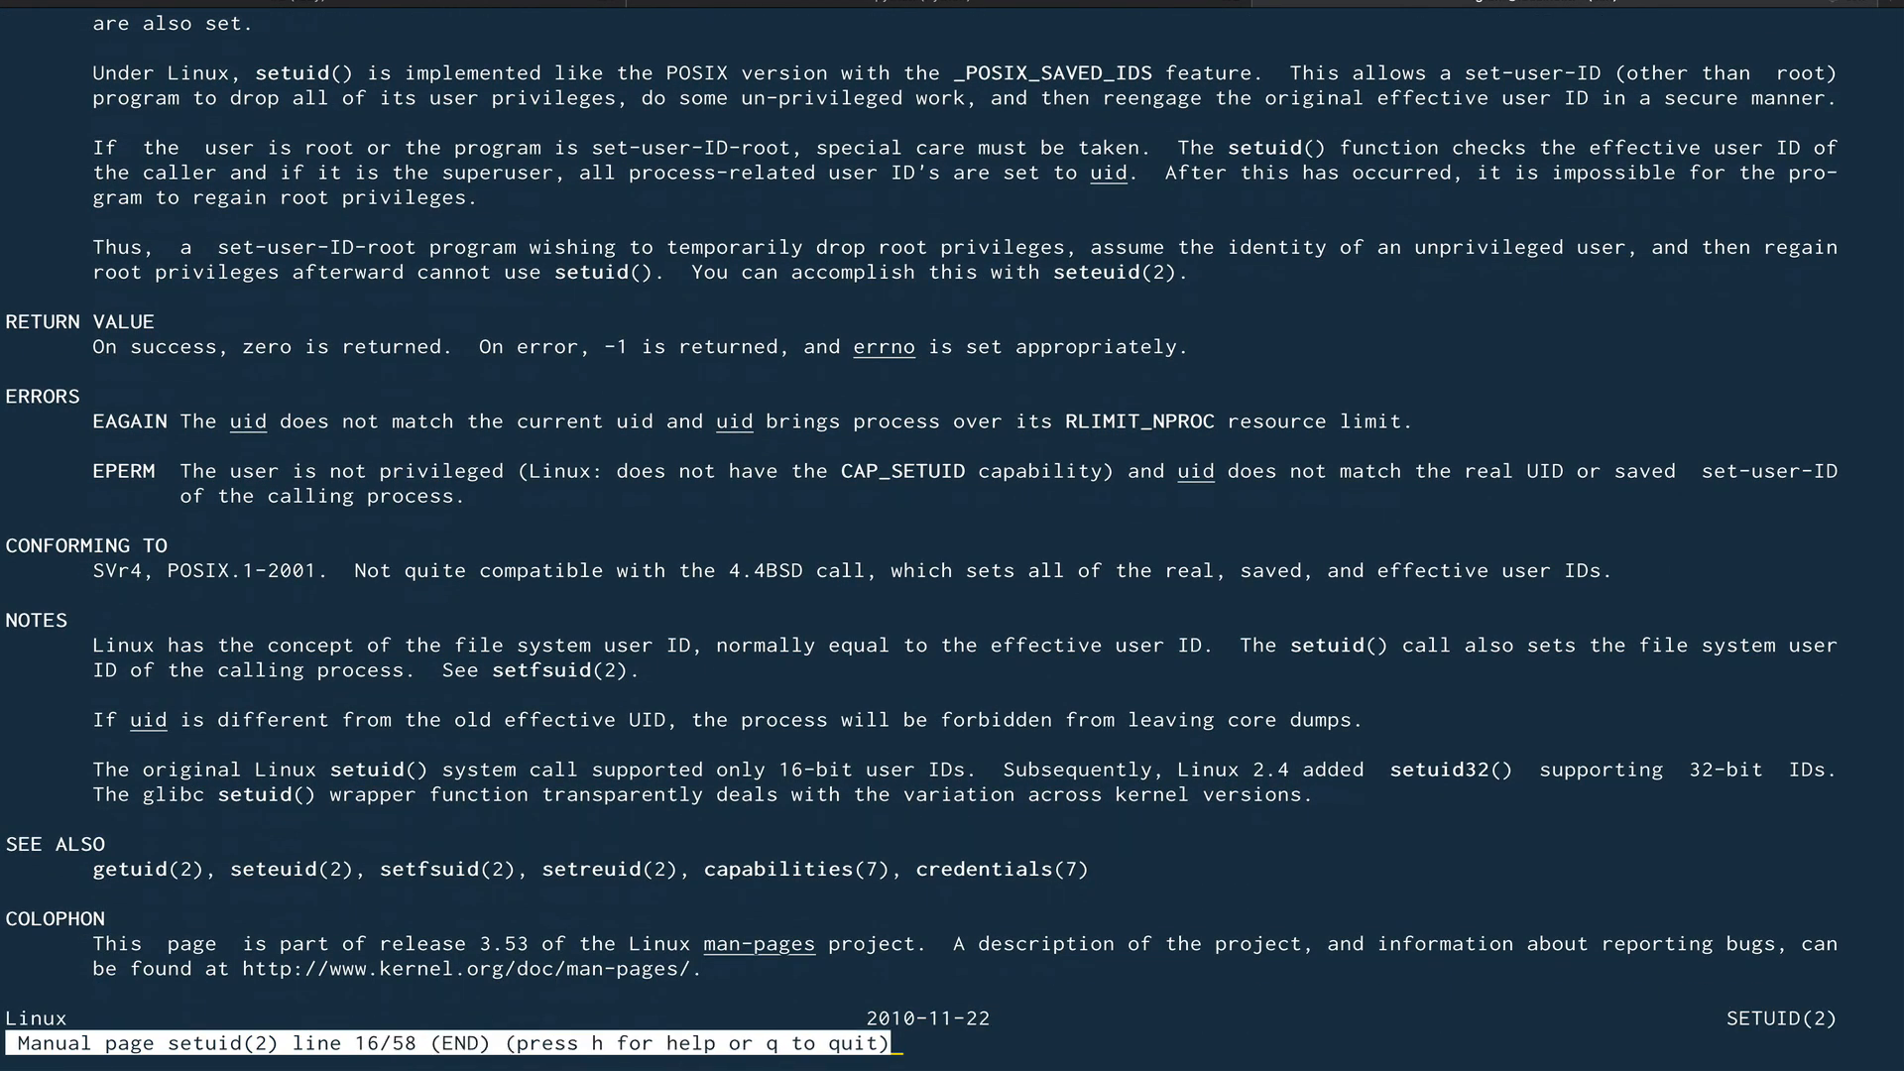
{"action": "key", "text": "q"}
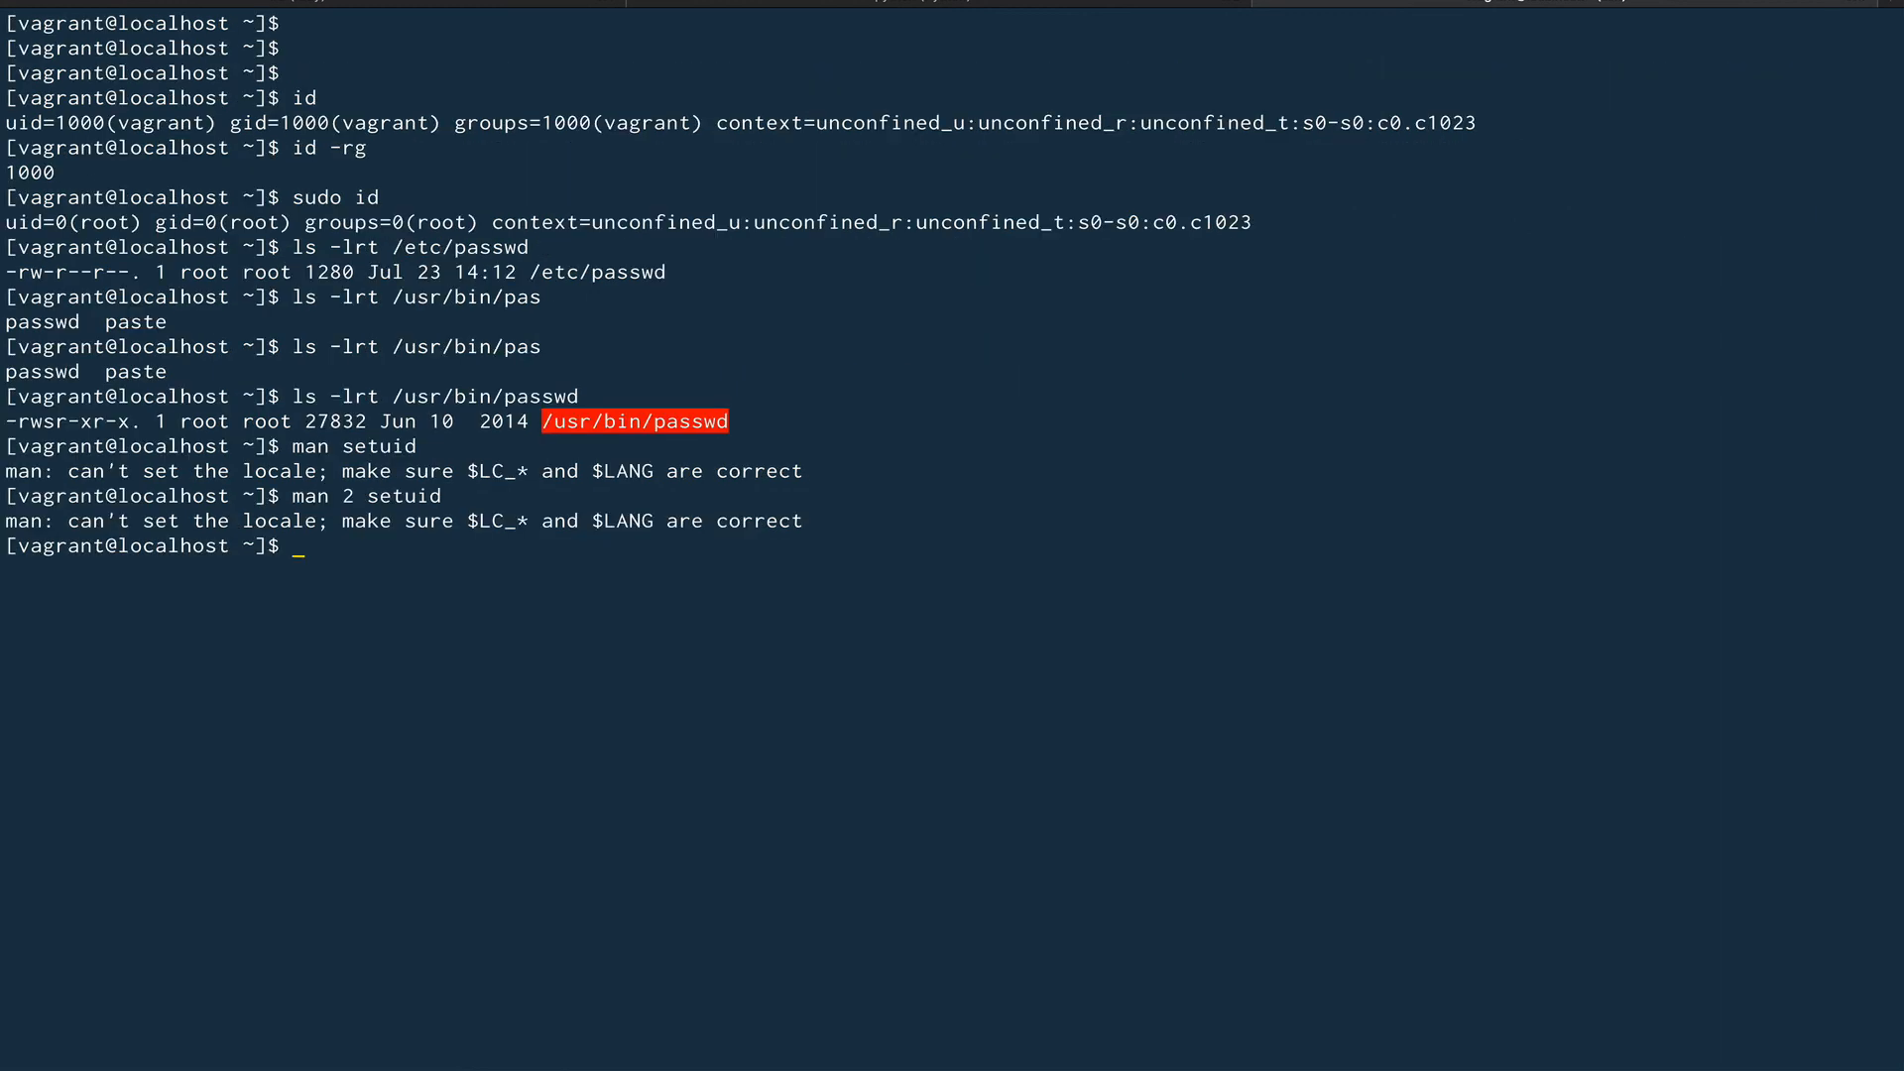